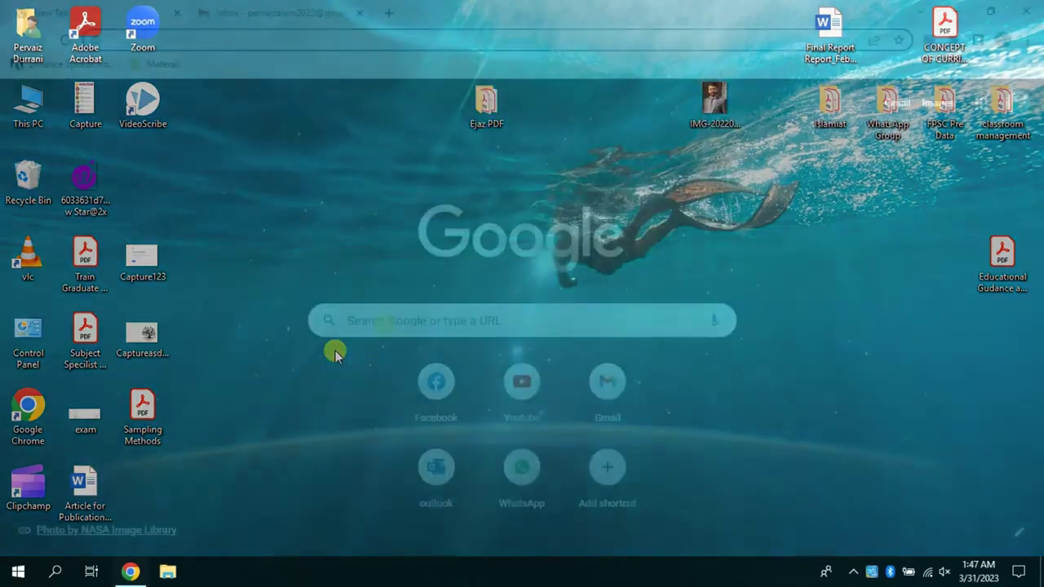
- Search Google for "procedural and conceptual knowledge in mathematics"
left_click(384, 325)
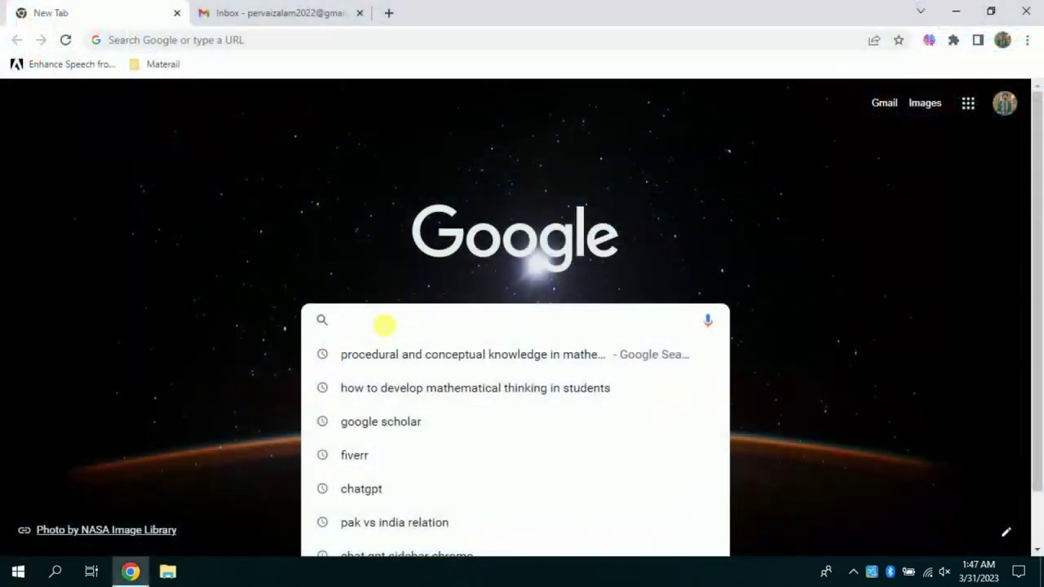
key("Down")
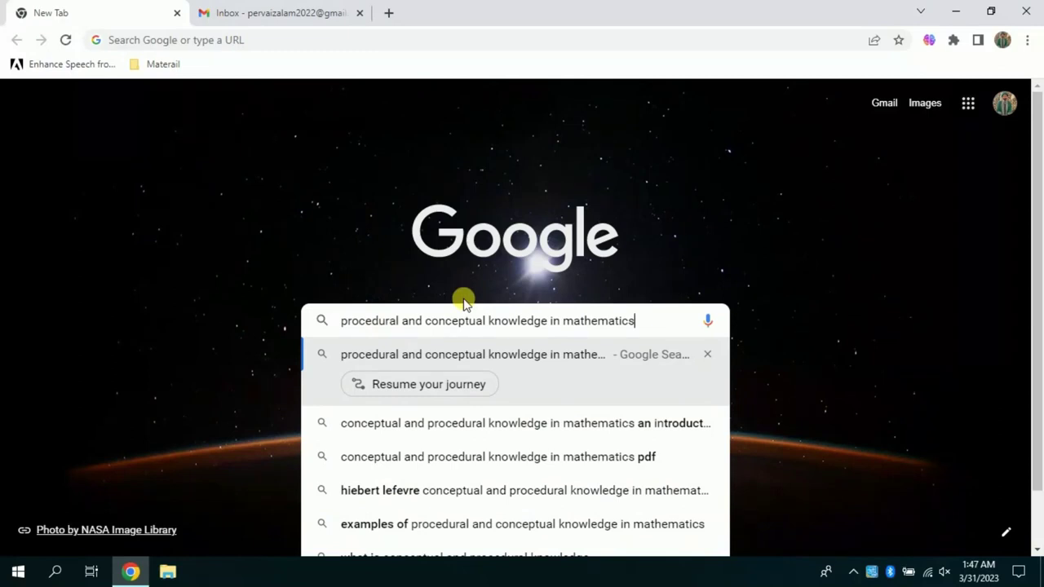
key("Return")
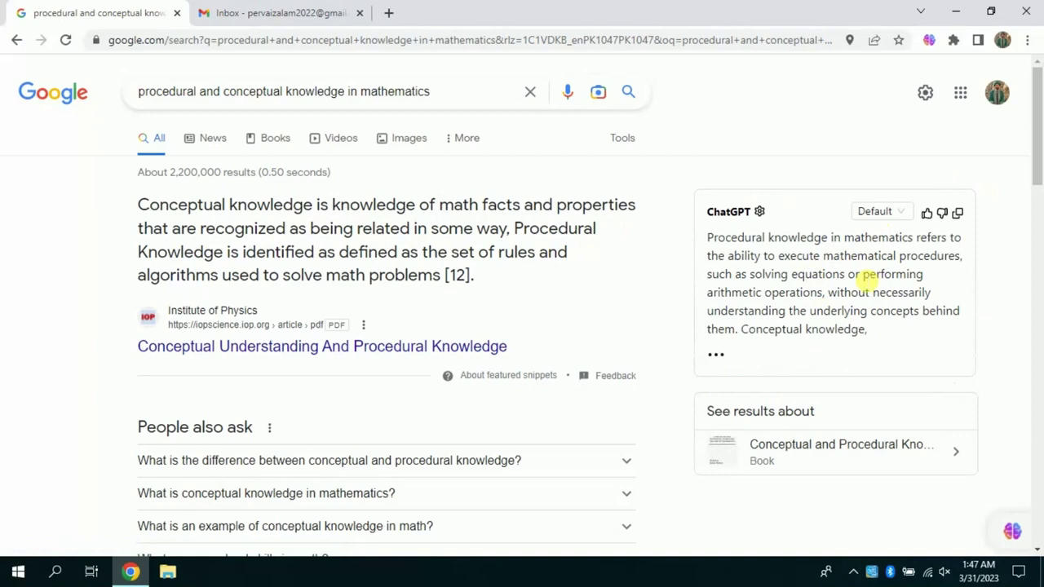
- Review the ChatGPT answer and its links beside the search results, and open the University at Albany "Module 1: Introduction" result
scroll(1037, 140, "down", 1)
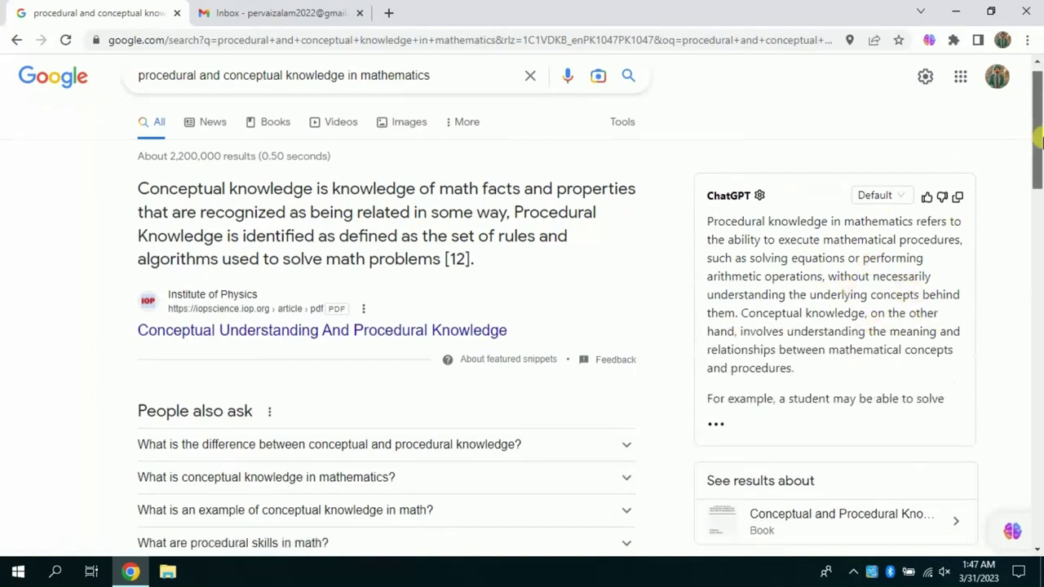
left_click_drag(1037, 140, 1037, 159)
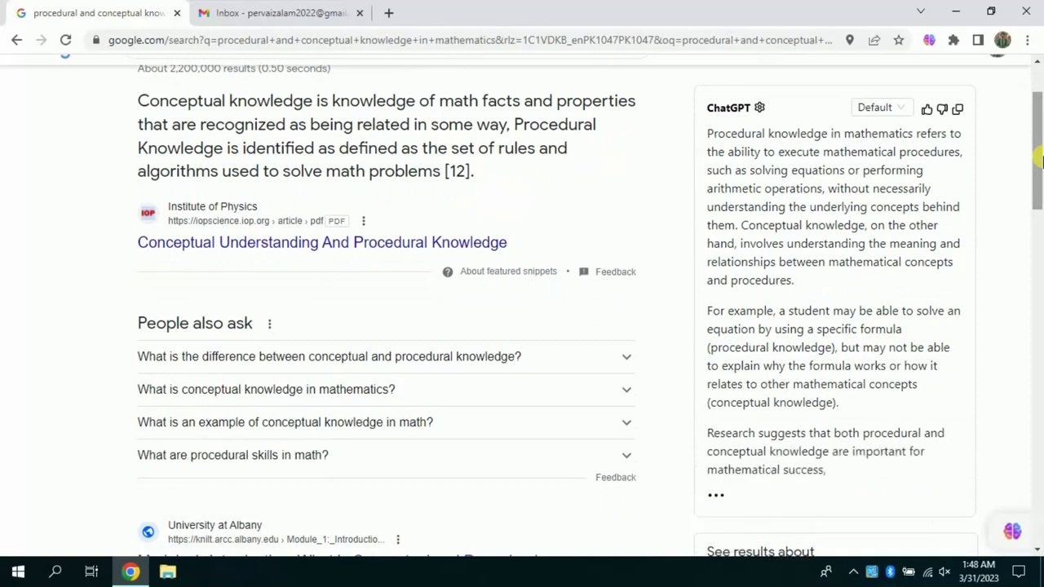
left_click_drag(1040, 159, 1041, 254)
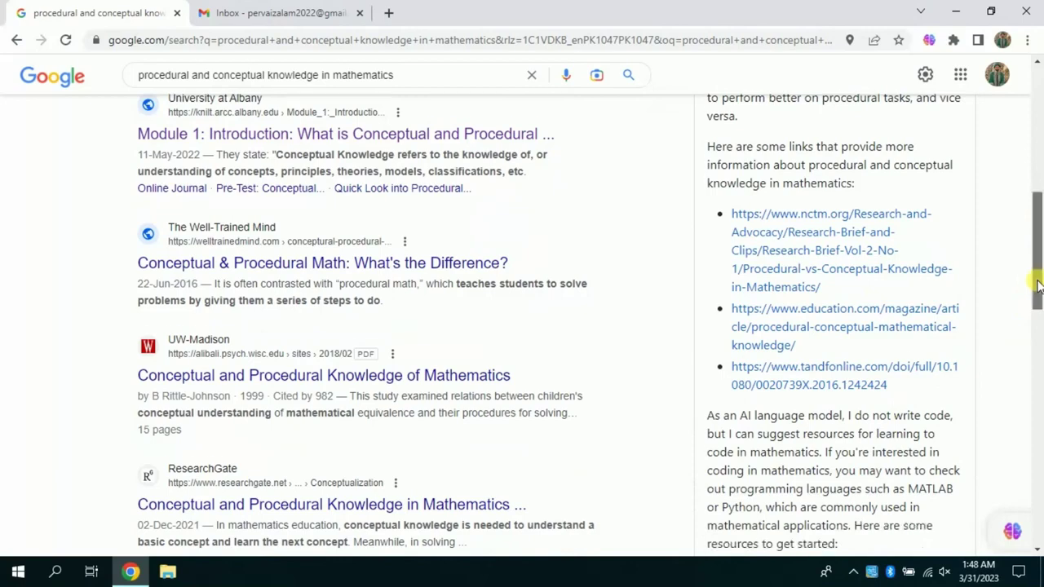
left_click_drag(1038, 285, 1038, 155)
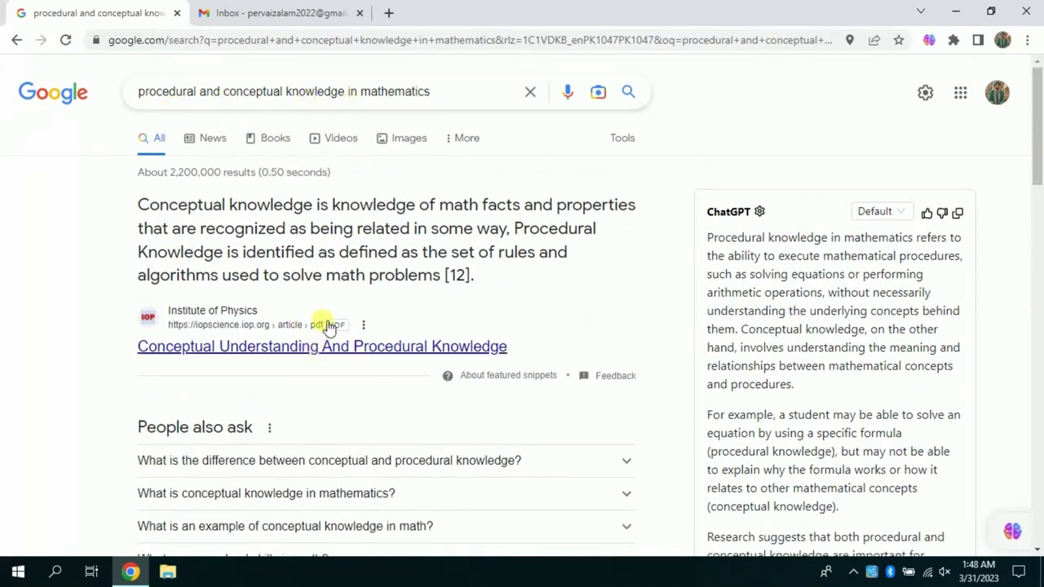
left_click_drag(1040, 167, 1040, 252)
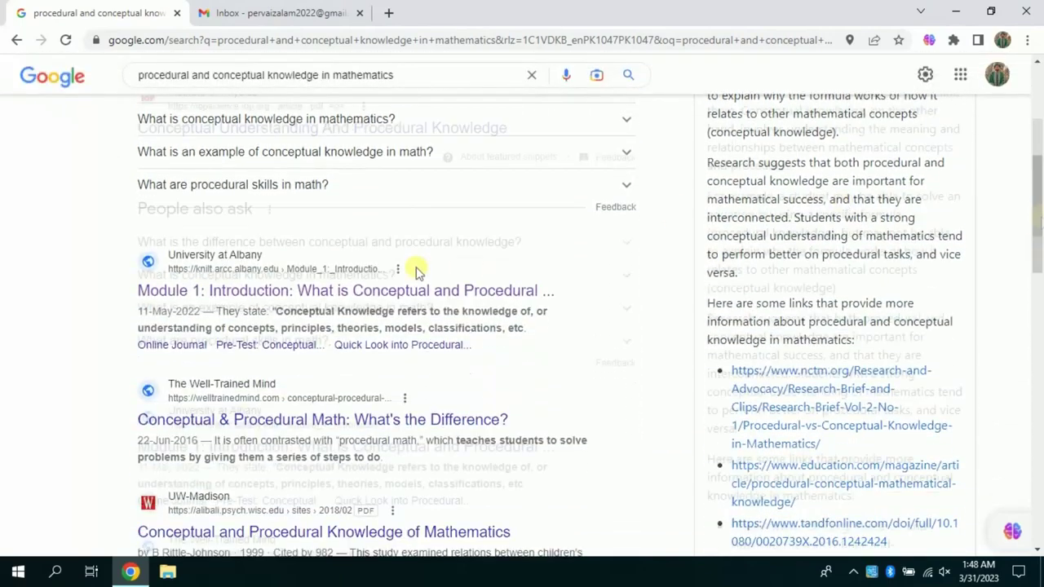
scroll(415, 268, "up", 2)
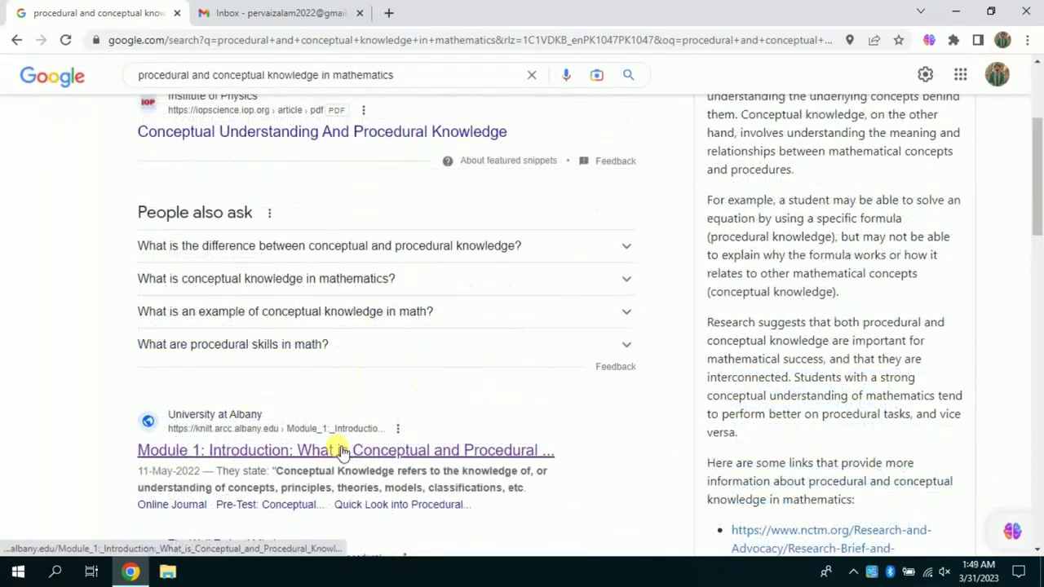
left_click(342, 451)
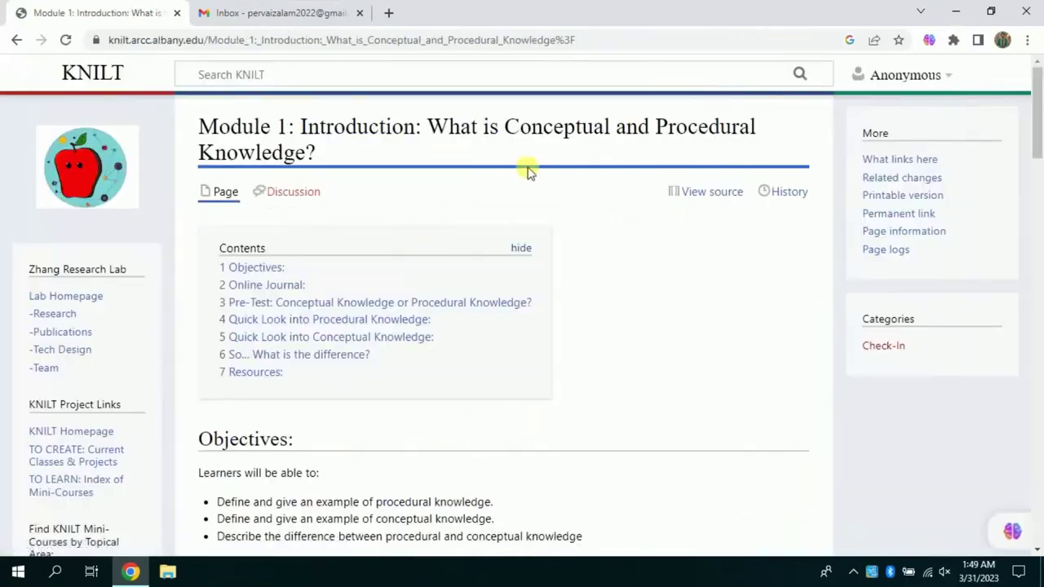
- Select the text under "Quick Look into Procedural Knowledge" through the module 2 sentence and send it to the ChatGPT Sidebar
scroll(753, 144, "down", 15)
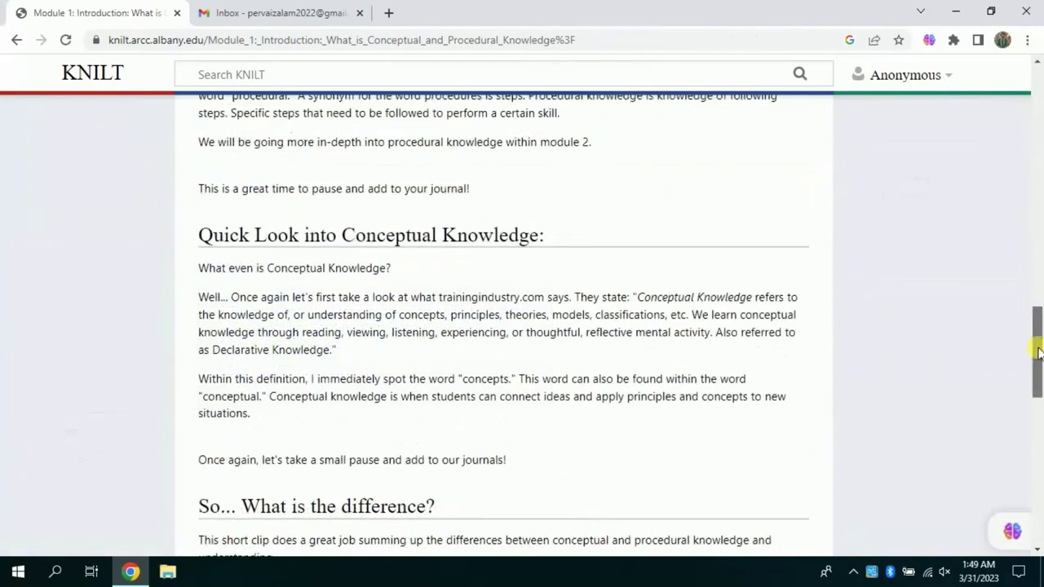
left_click_drag(1038, 350, 1038, 301)
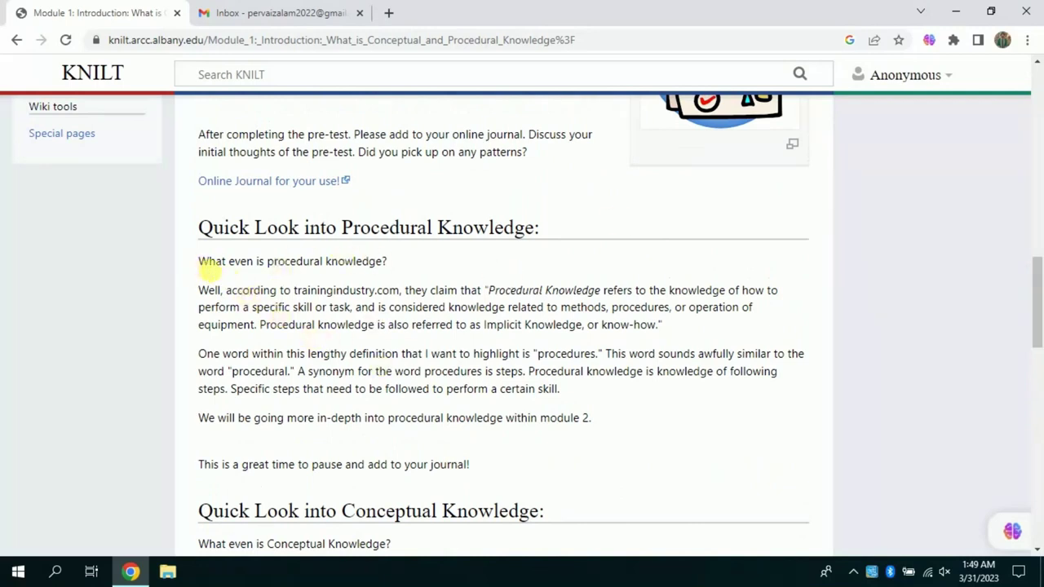
left_click_drag(201, 262, 538, 439)
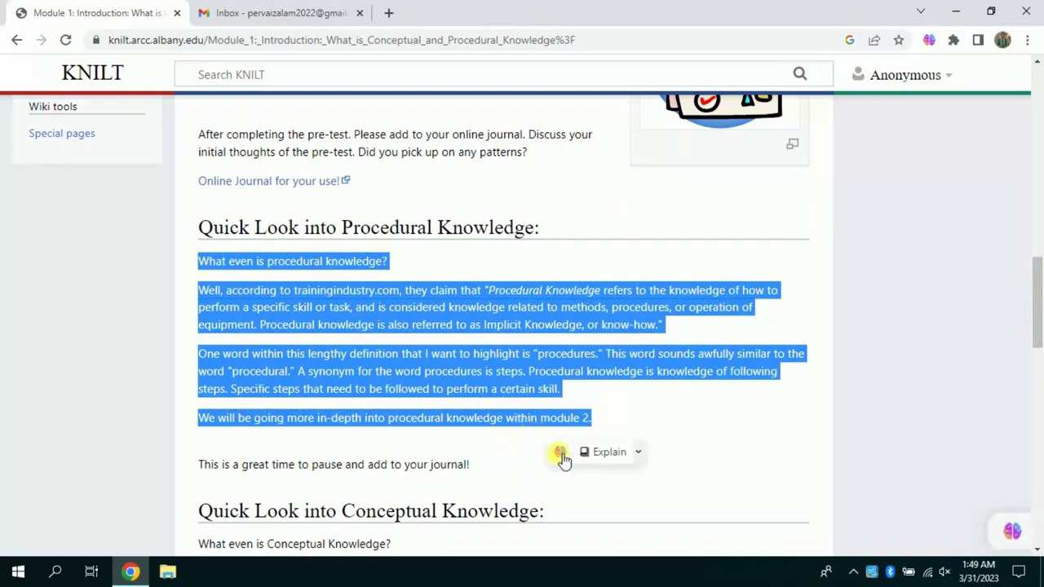
left_click(561, 454)
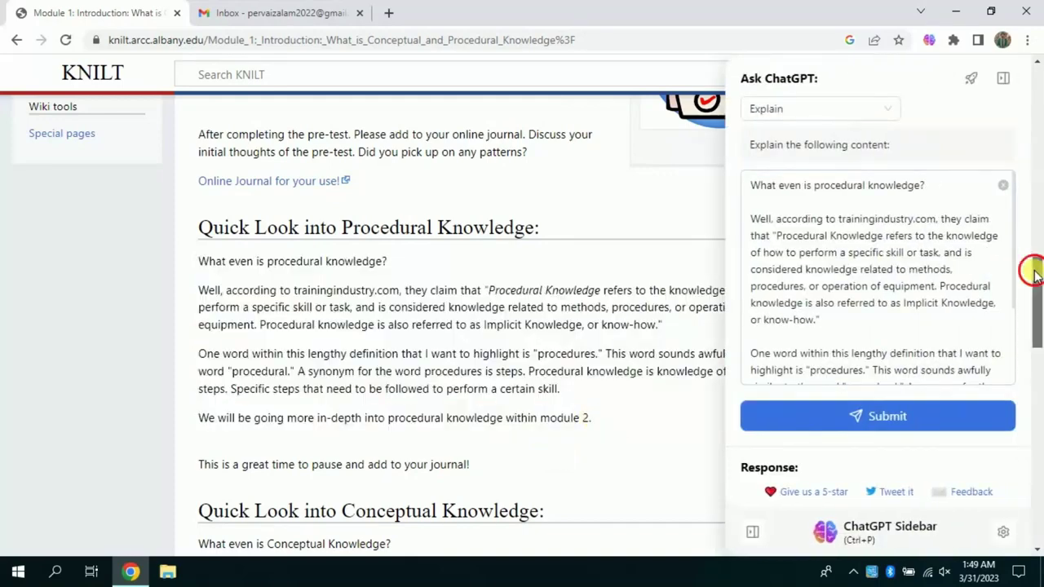
- Switch the sidebar prompt from Explain to Summarize and submit the procedural knowledge passage
scroll(1036, 268, "up", 1)
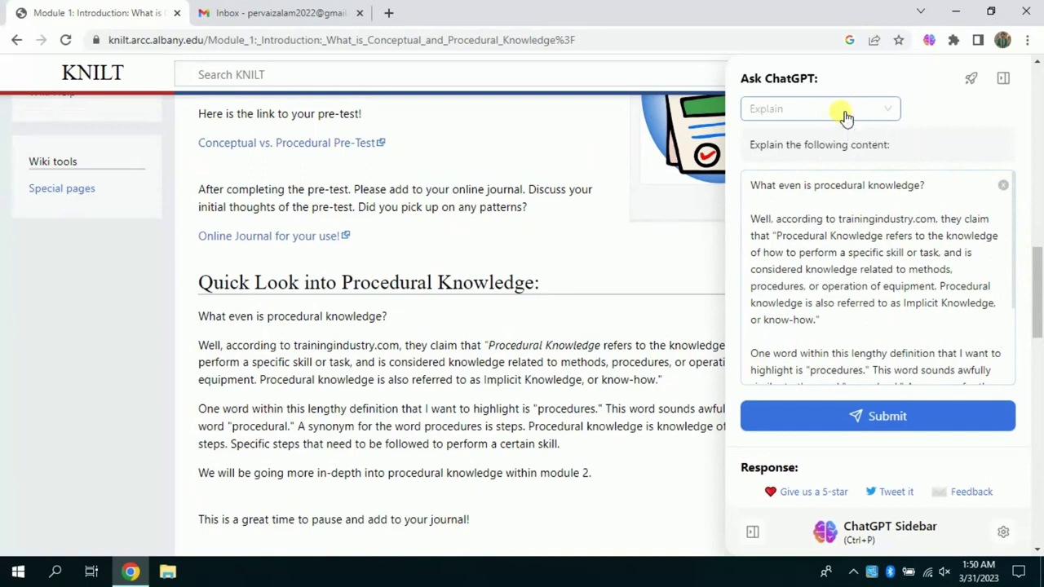
left_click(846, 118)
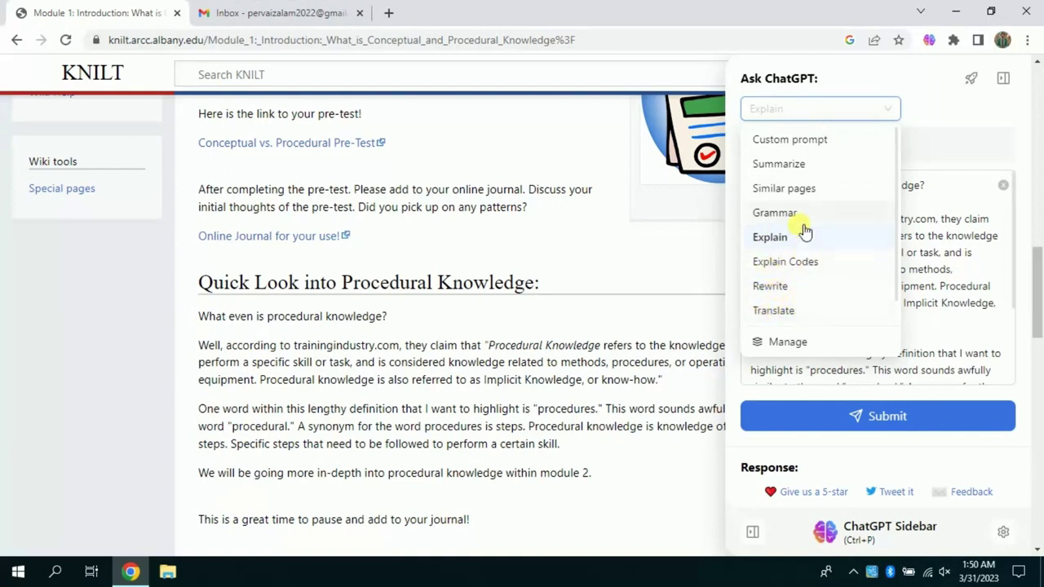
left_click(944, 253)
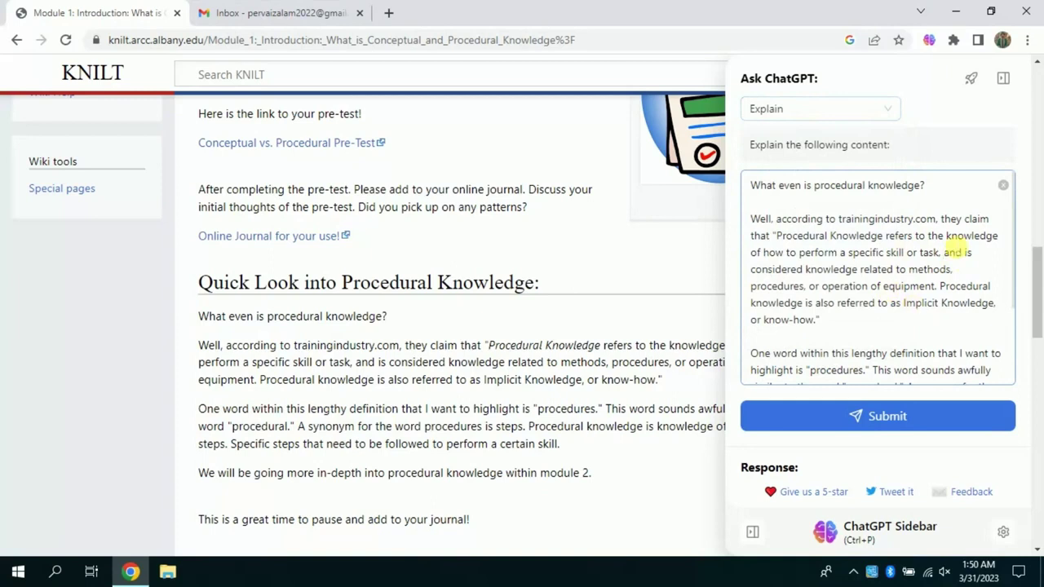
left_click(848, 114)
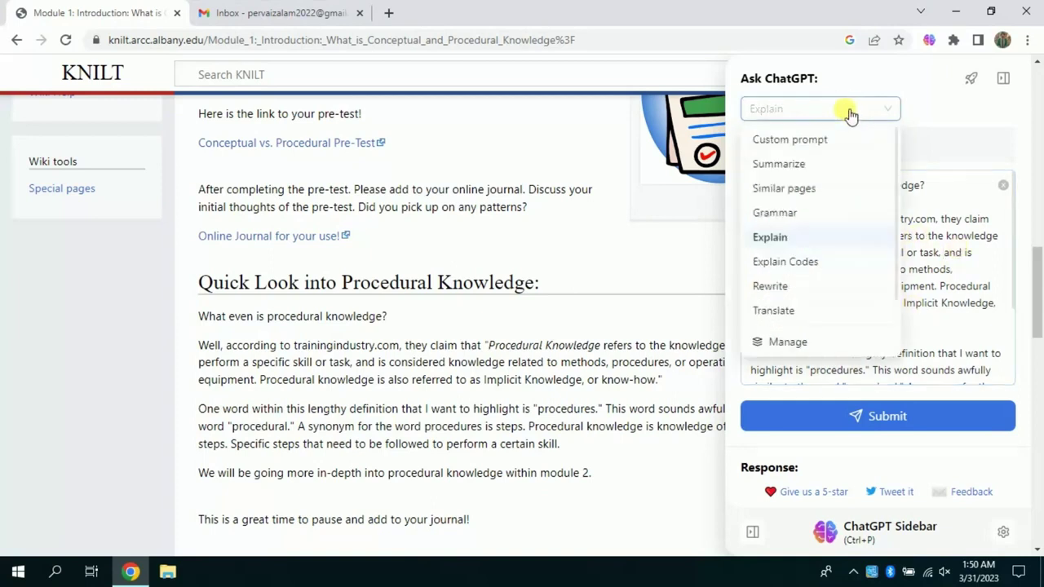
left_click(801, 166)
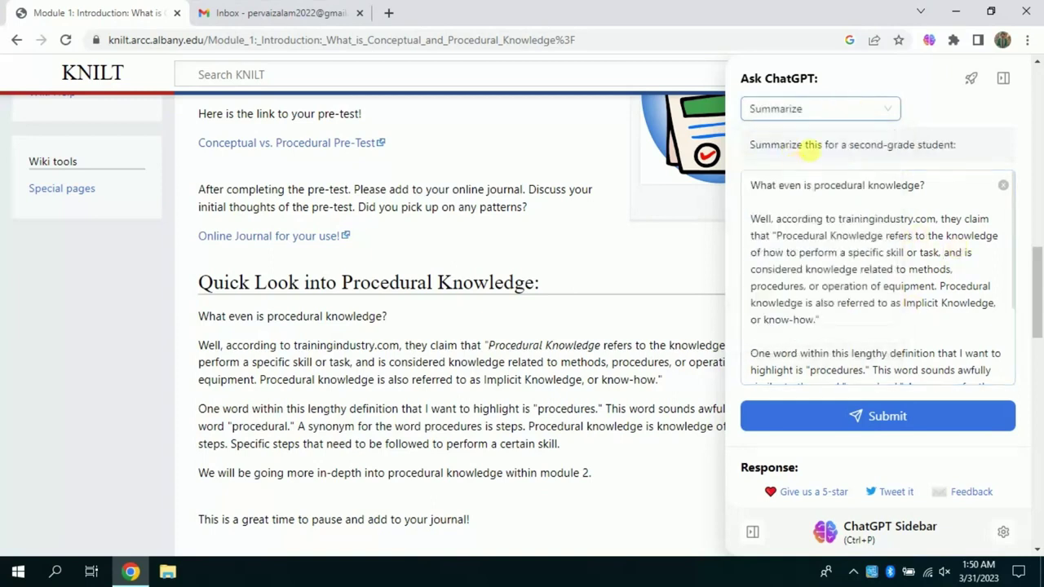
left_click(856, 430)
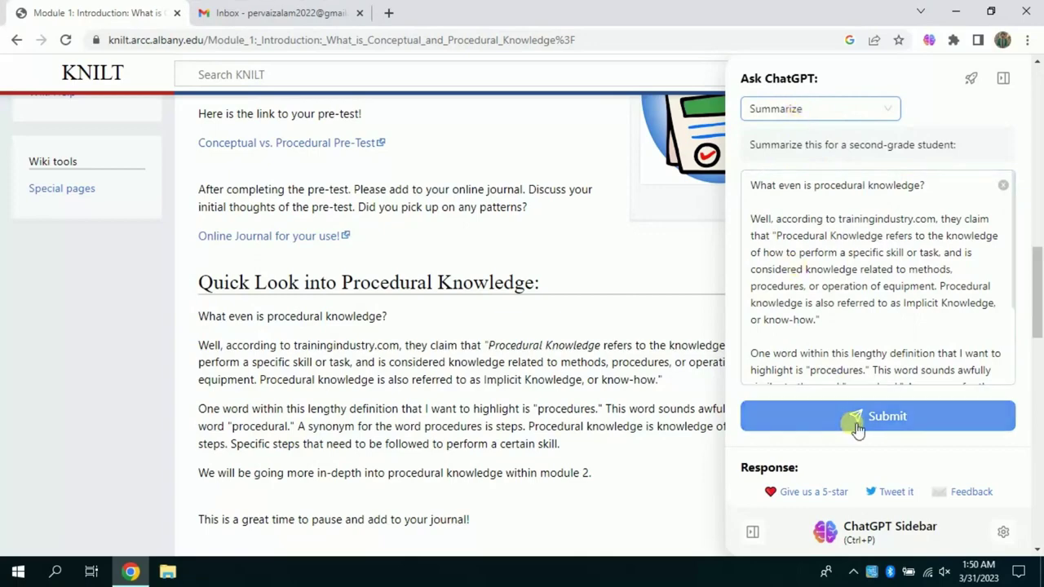
left_click(861, 418)
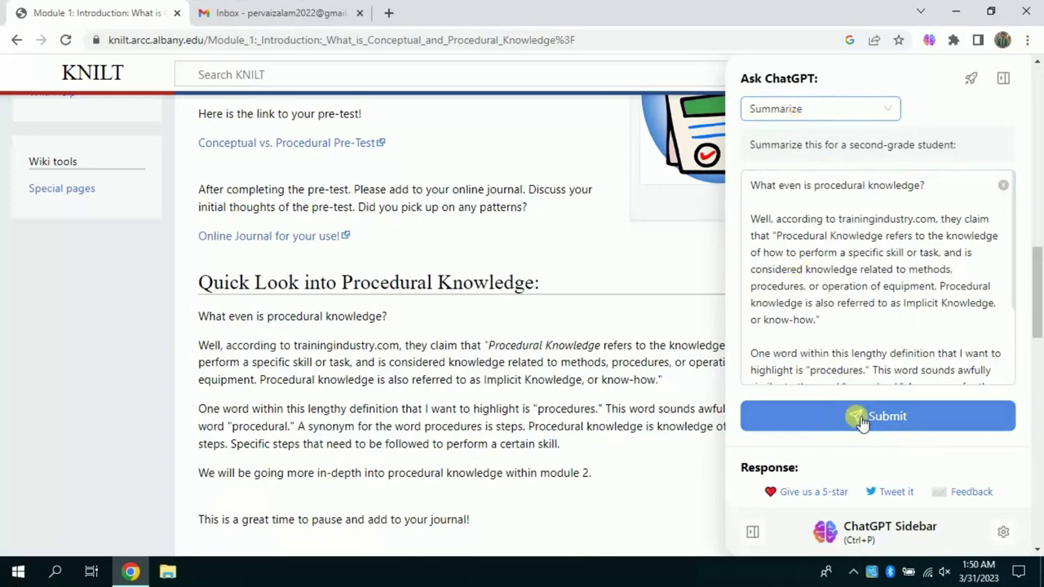
- Compare the original passage in the sidebar with the summary in the response
scroll(973, 363, "down", 2)
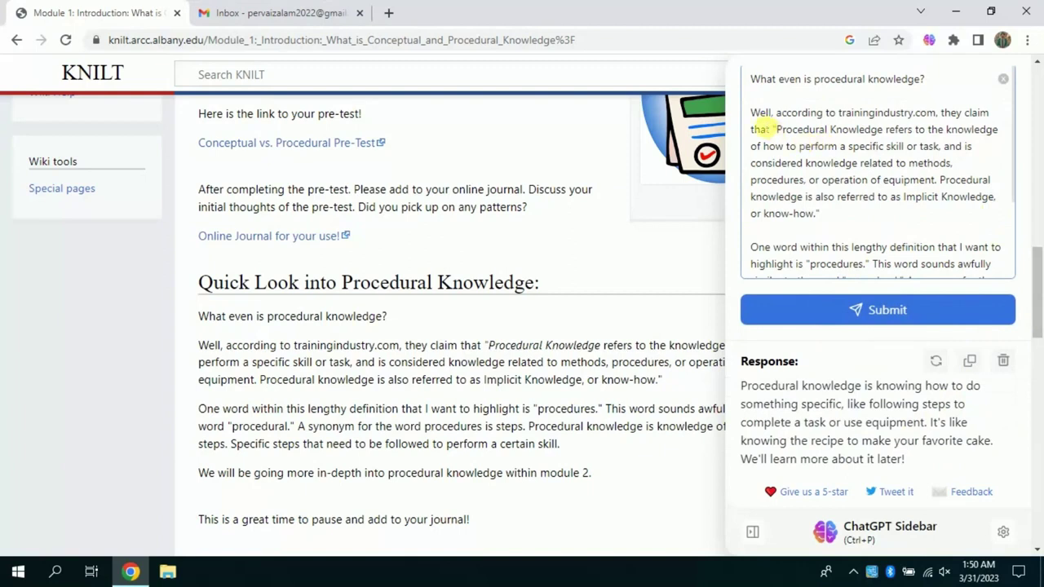
left_click_drag(751, 112, 954, 271)
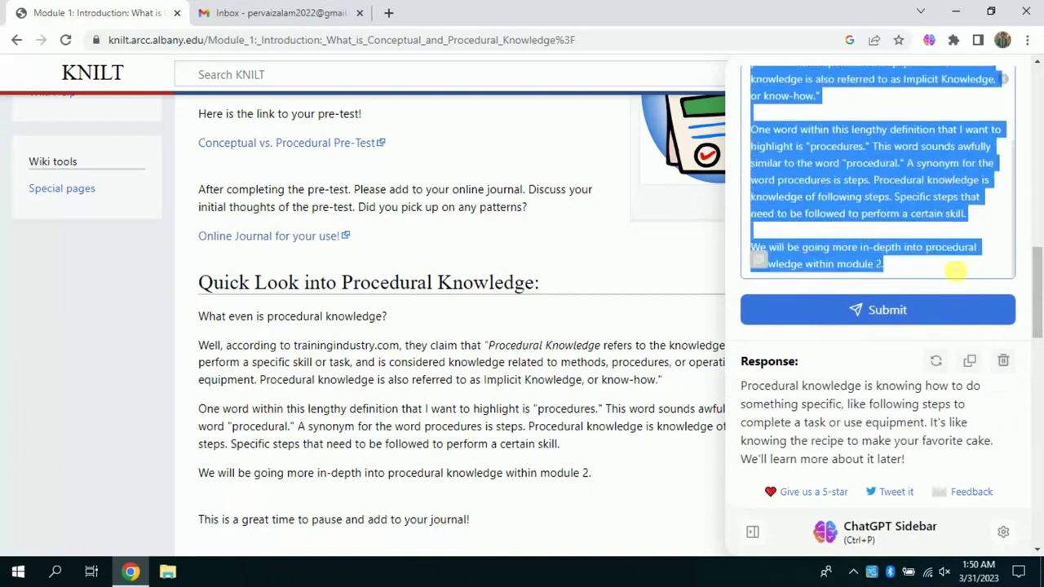
left_click(787, 402)
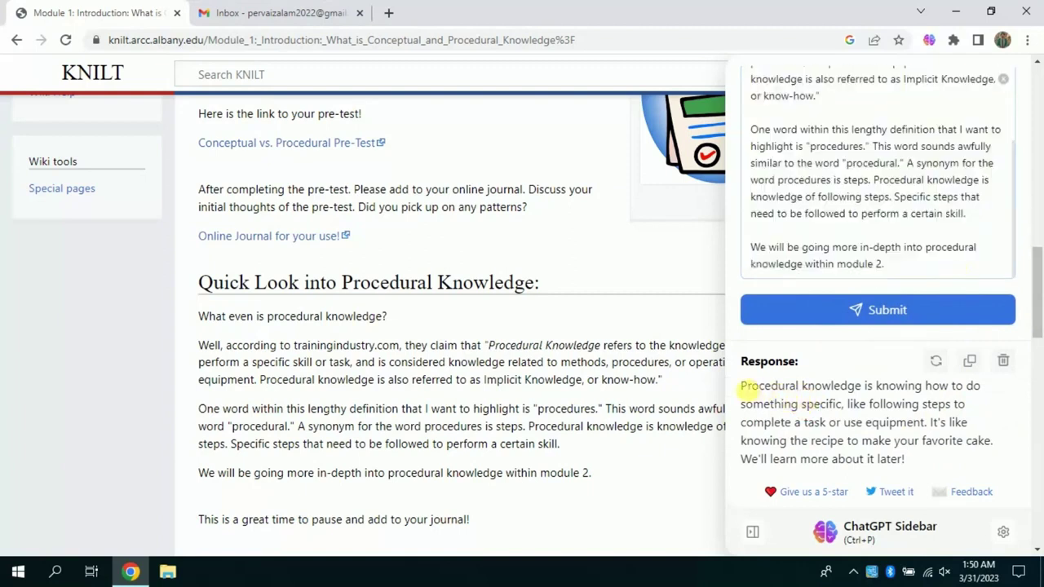
left_click_drag(750, 391, 884, 461)
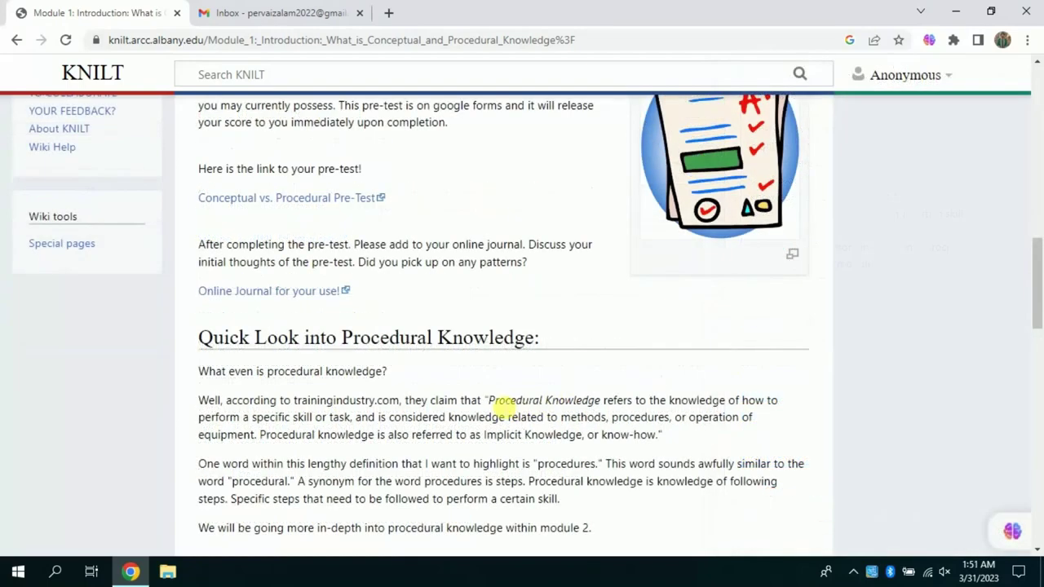
- Send the phrase "Procedural Knowledge" from the article to the ChatGPT Sidebar and submit it with the Explain prompt
left_click_drag(489, 400, 603, 401)
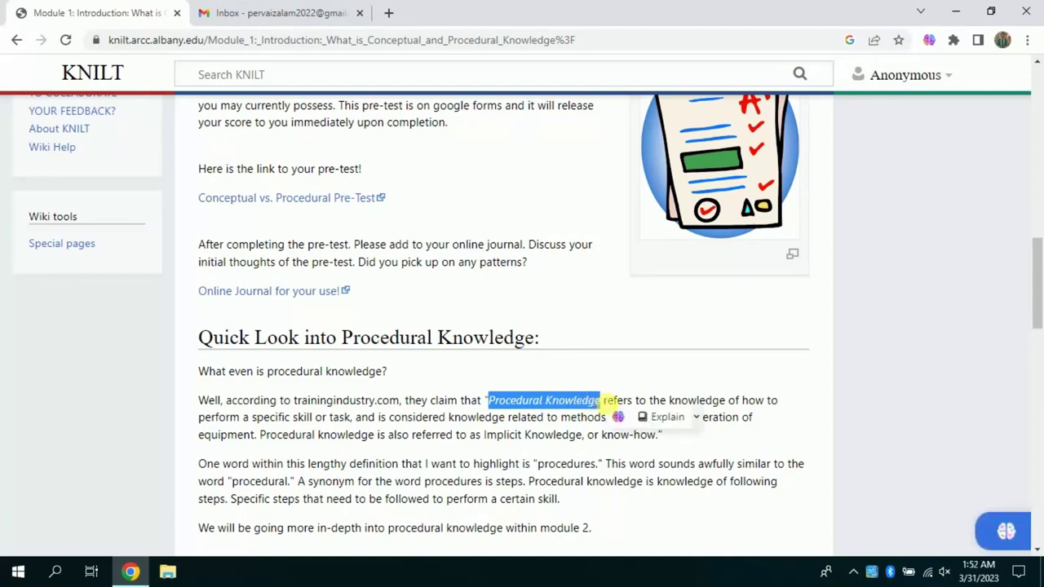
left_click(620, 420)
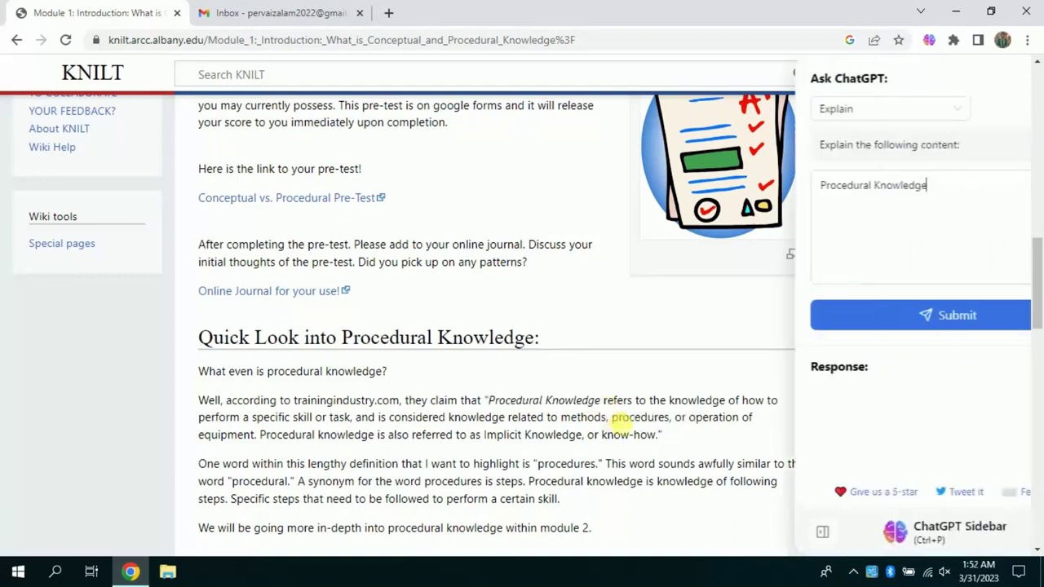
left_click(839, 114)
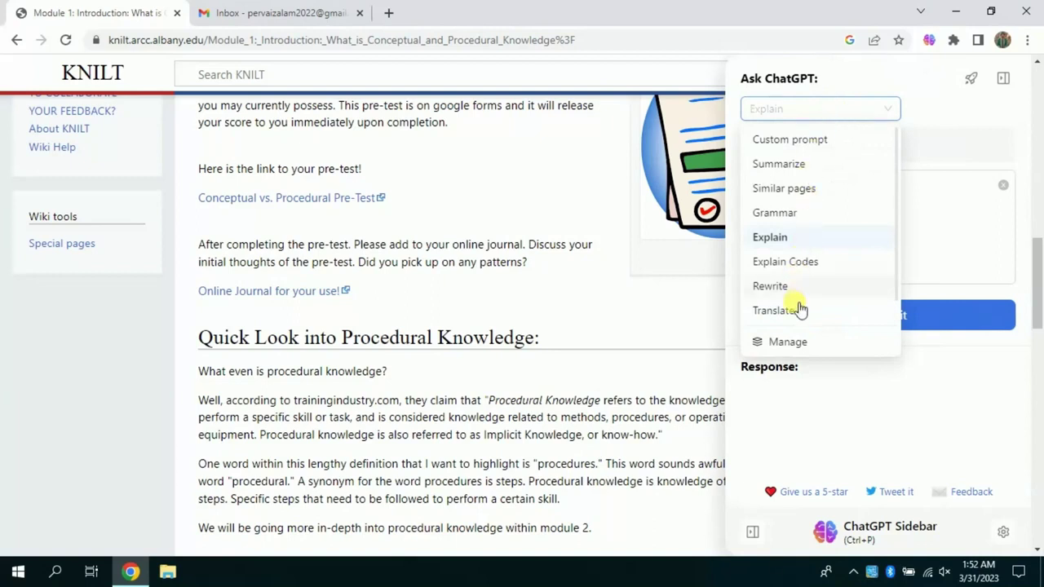
left_click(782, 240)
left_click(871, 316)
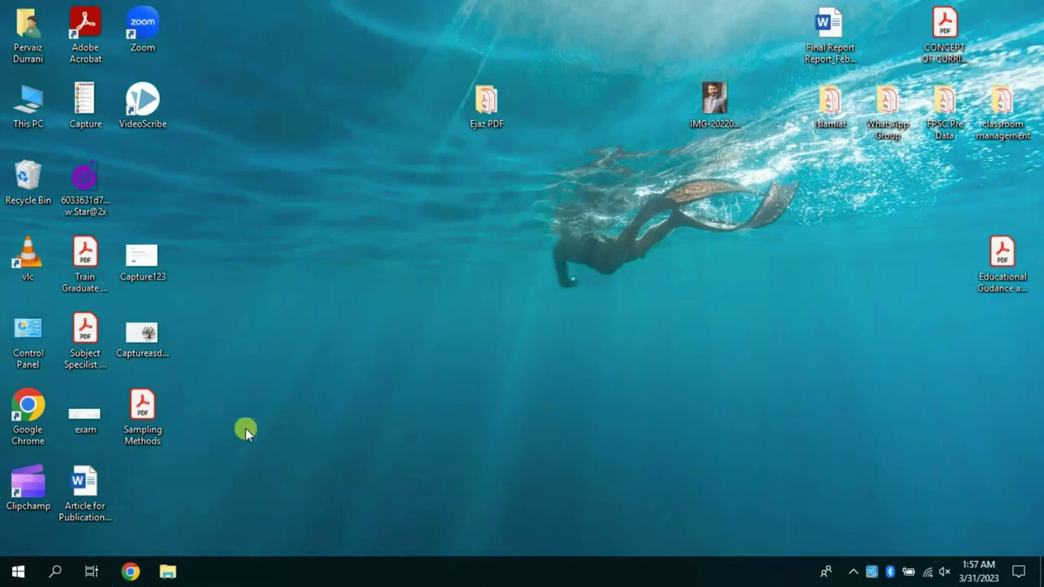
- Open Chrome and search Google for "chat gpt sidebar chrome"
left_click(130, 573)
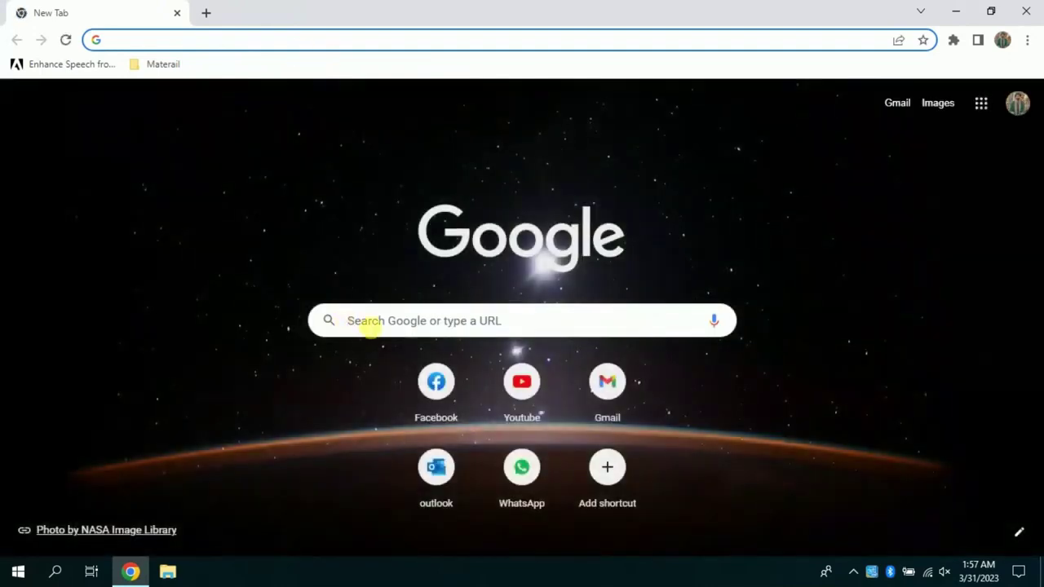
left_click(367, 323)
type("chatgpt")
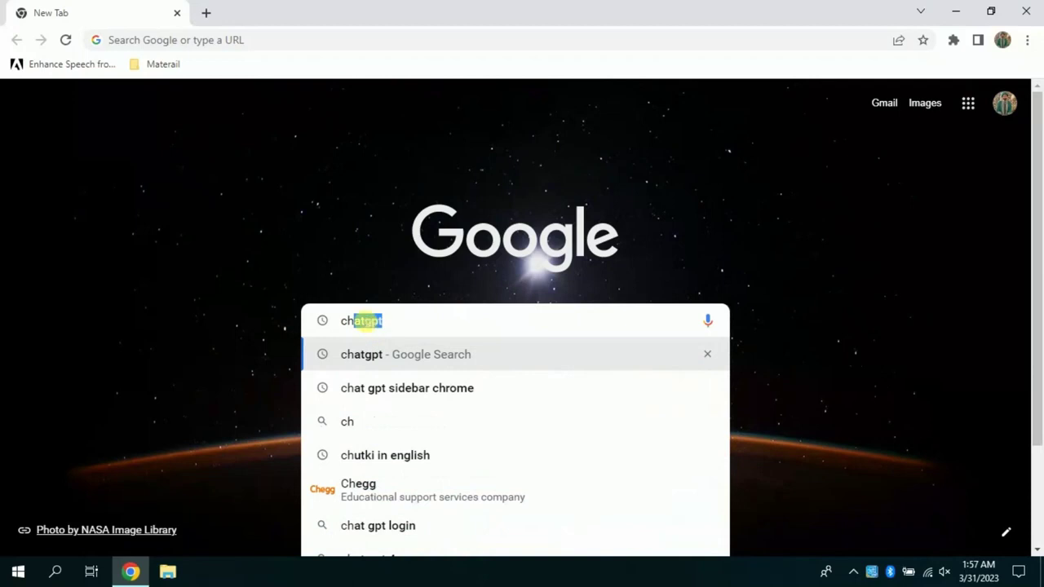
key("Down")
key("Return")
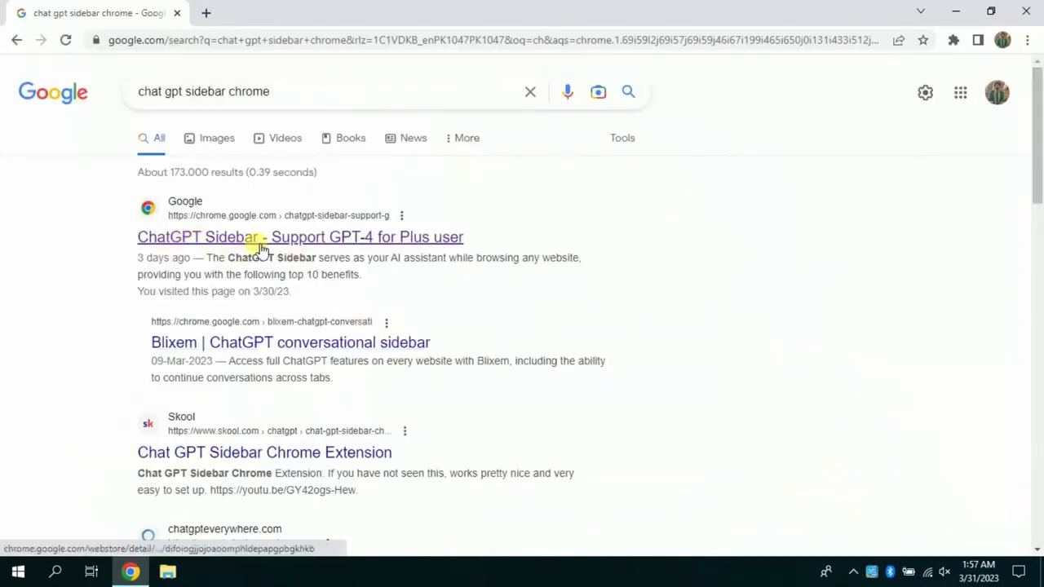
- Open the "ChatGPT Sidebar - Support GPT-4 for Plus user" page in the Chrome Web Store and add the extension to Chrome
left_click(300, 237)
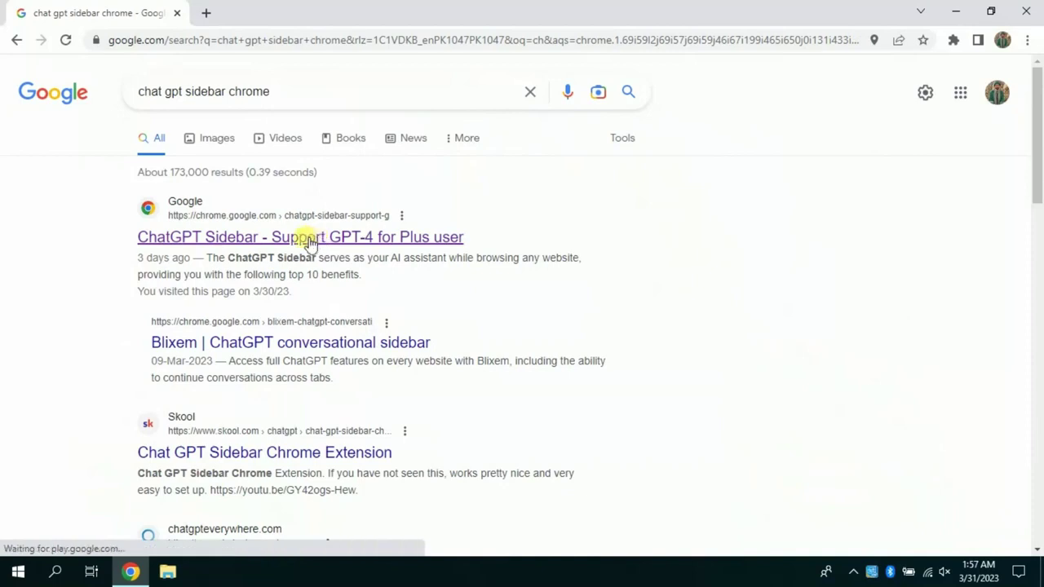
left_click(368, 239)
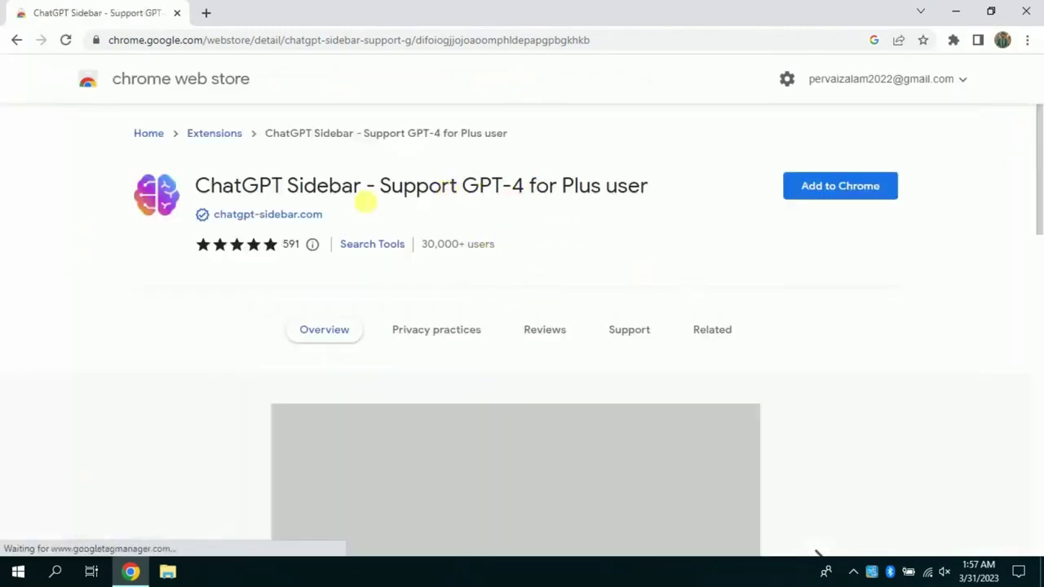
left_click_drag(650, 189, 341, 183)
left_click_drag(235, 191, 226, 187)
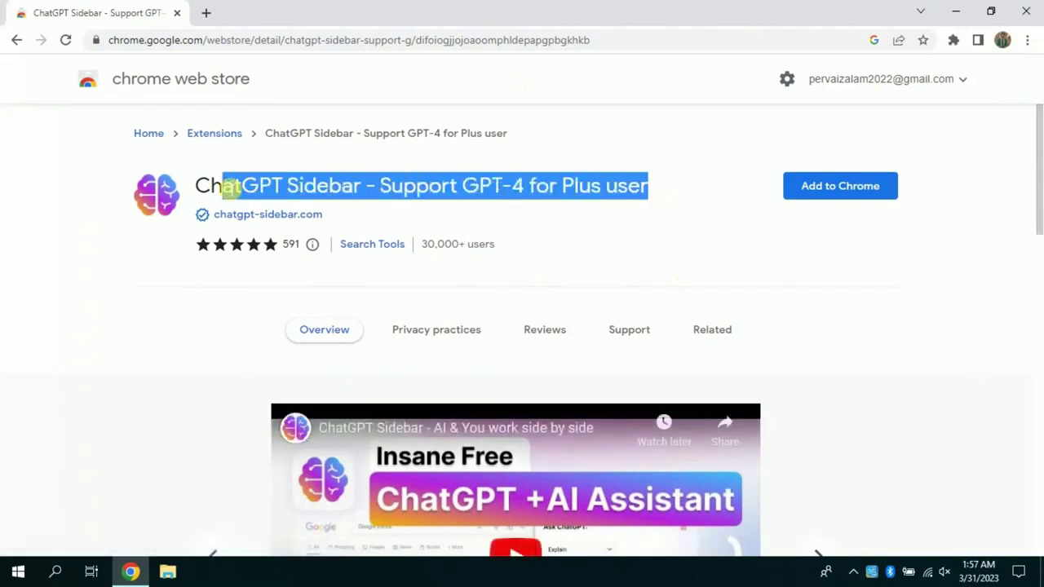
left_click(692, 195)
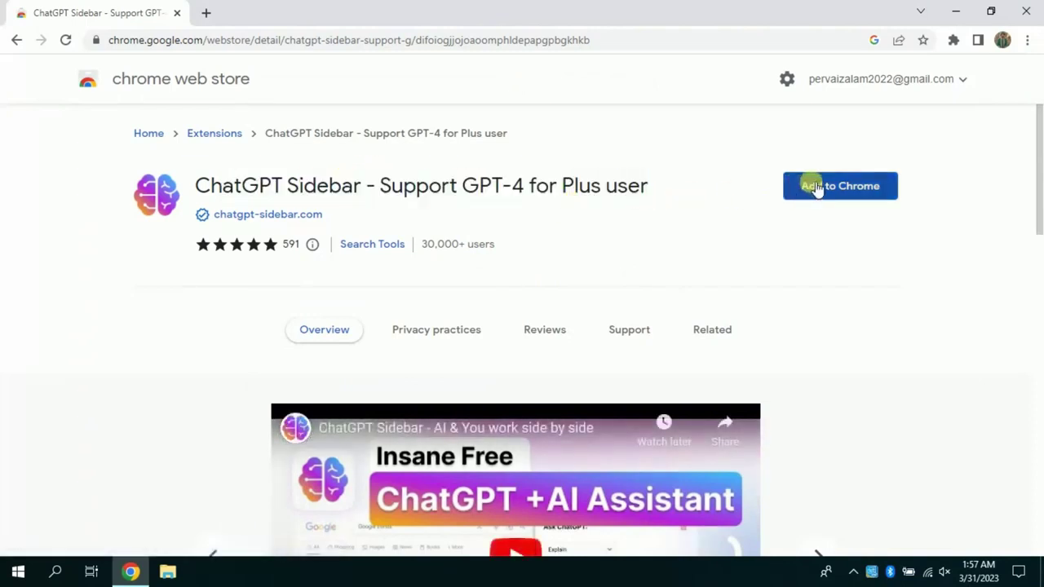
left_click(797, 188)
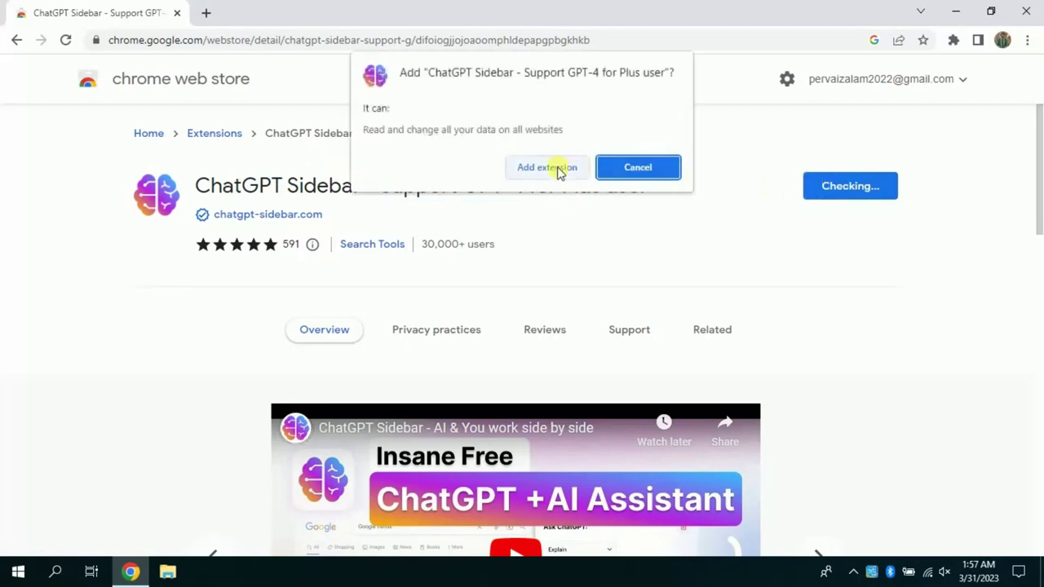
left_click(559, 169)
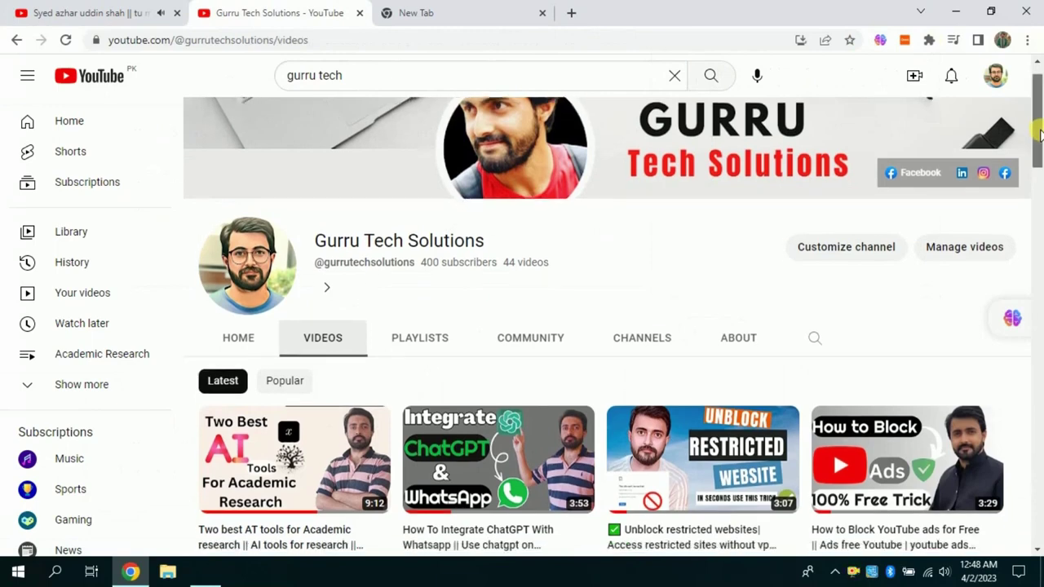
mouse_move(1038, 130)
left_mouse_down()
mouse_move(1038, 453)
mouse_move(1039, 121)
left_mouse_up()
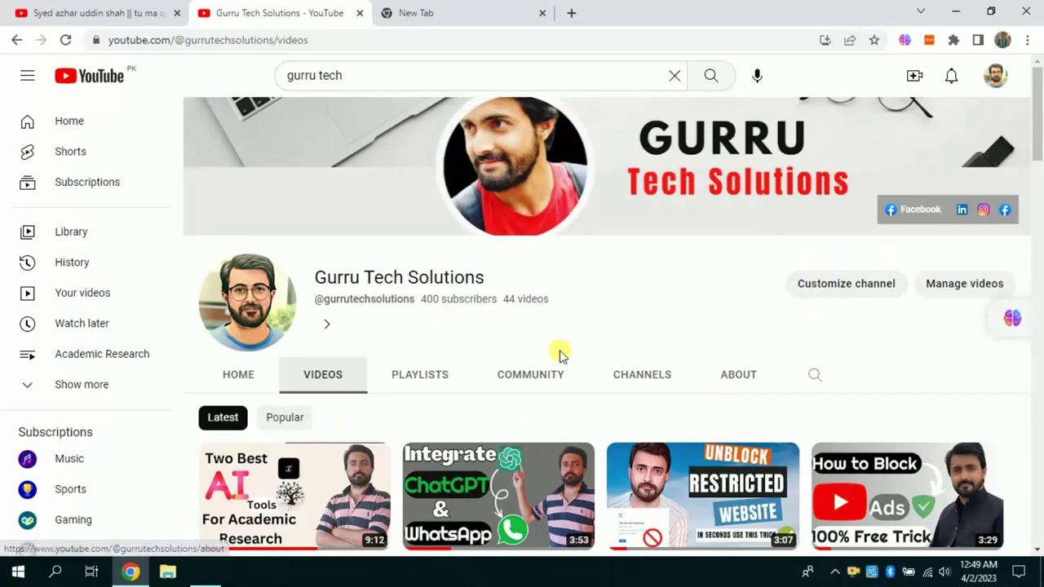
left_click_drag(1040, 134, 1040, 142)
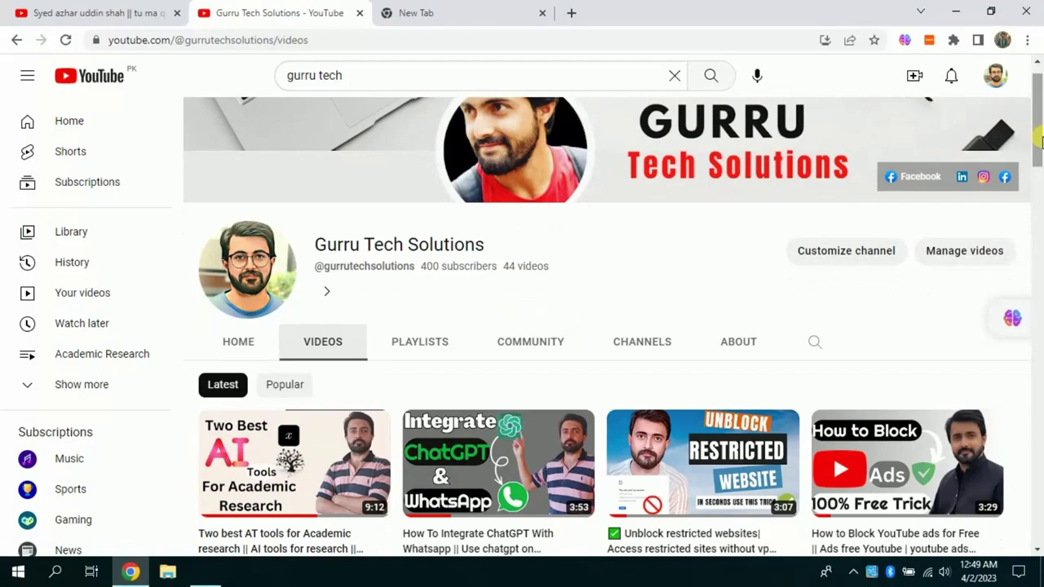